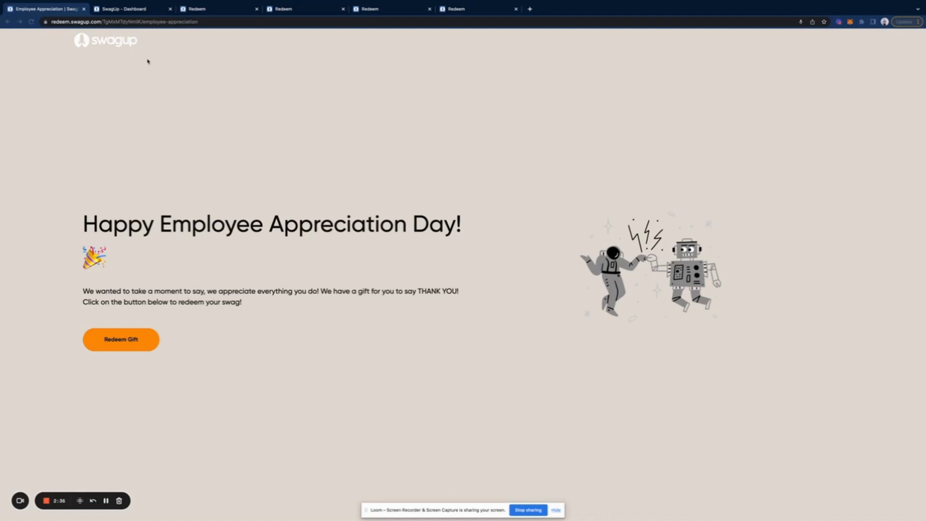
# Open the Redeem section of the SwagUp dashboard and start creating a redeem page.
pyautogui.click(125, 9)
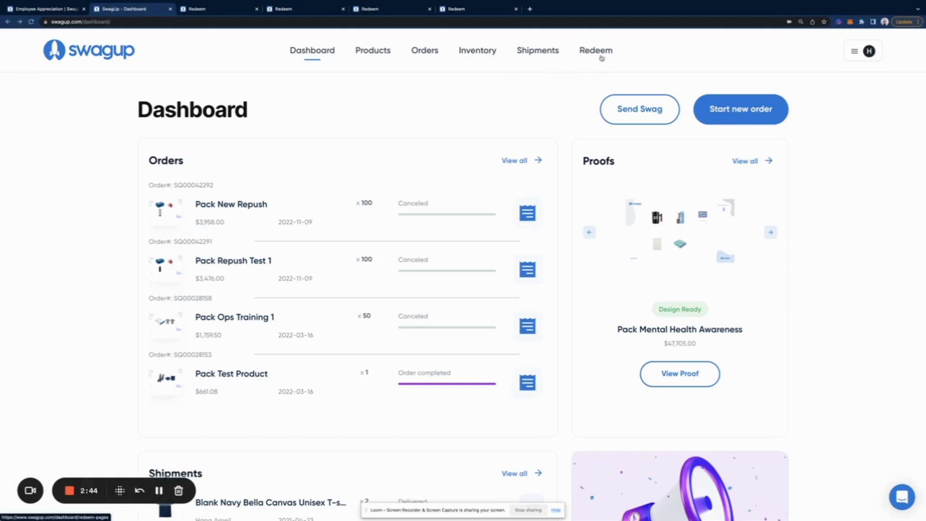
pyautogui.click(600, 54)
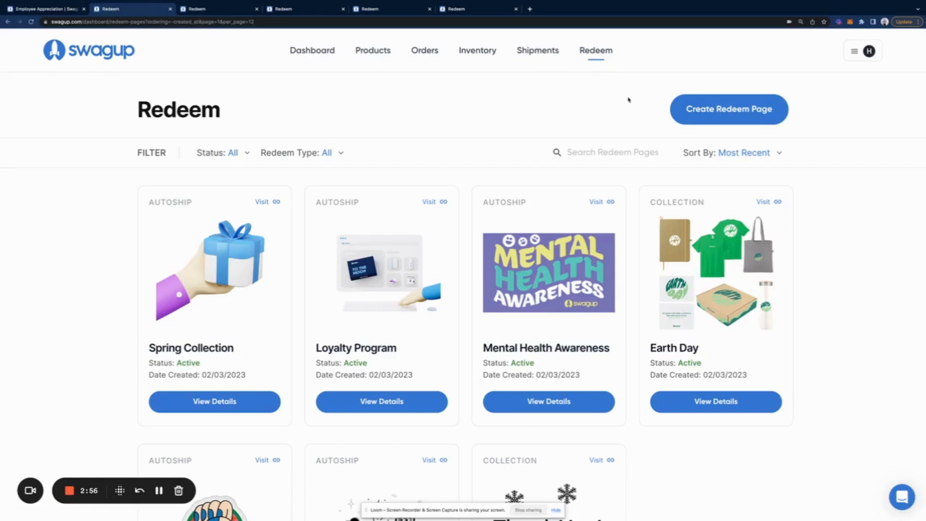
pyautogui.click(690, 111)
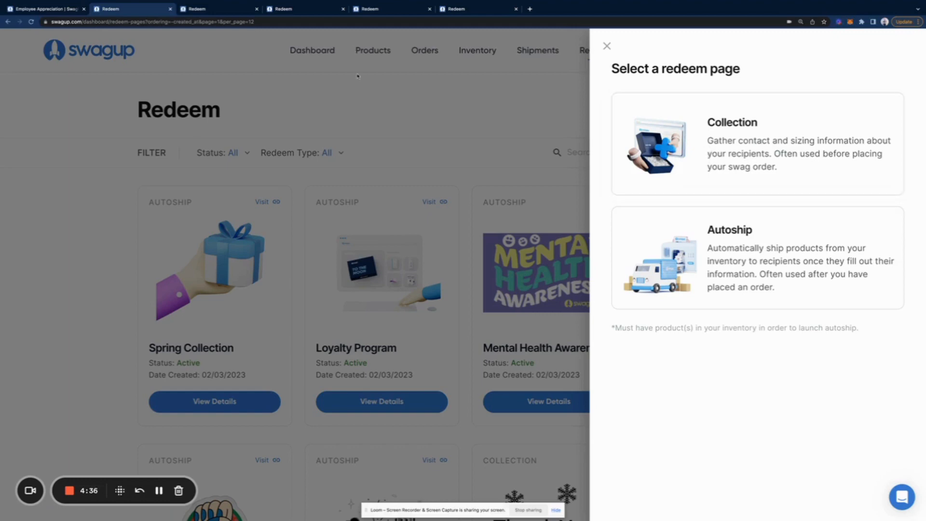
# Switch to the Employee Appreciation redeem page setup, review its page name and company name, and continue to the theme step.
pyautogui.click(283, 8)
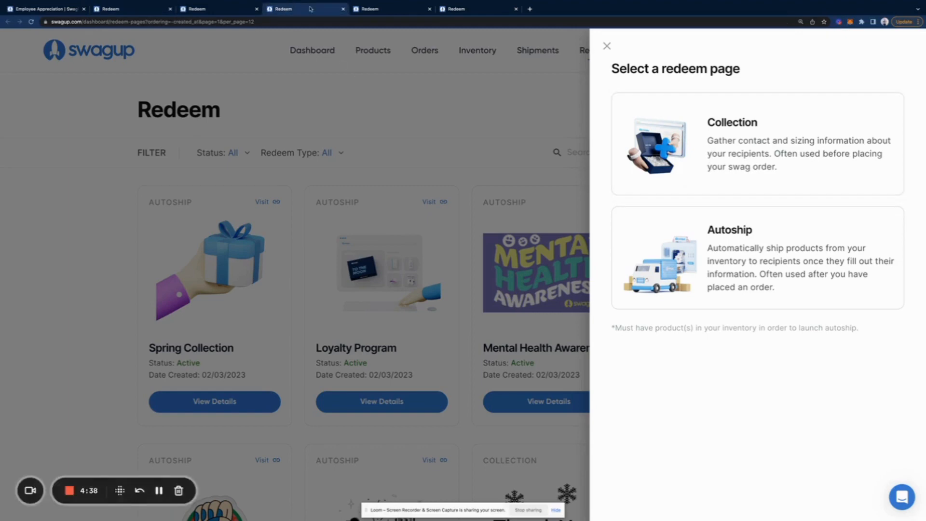
pyautogui.click(367, 8)
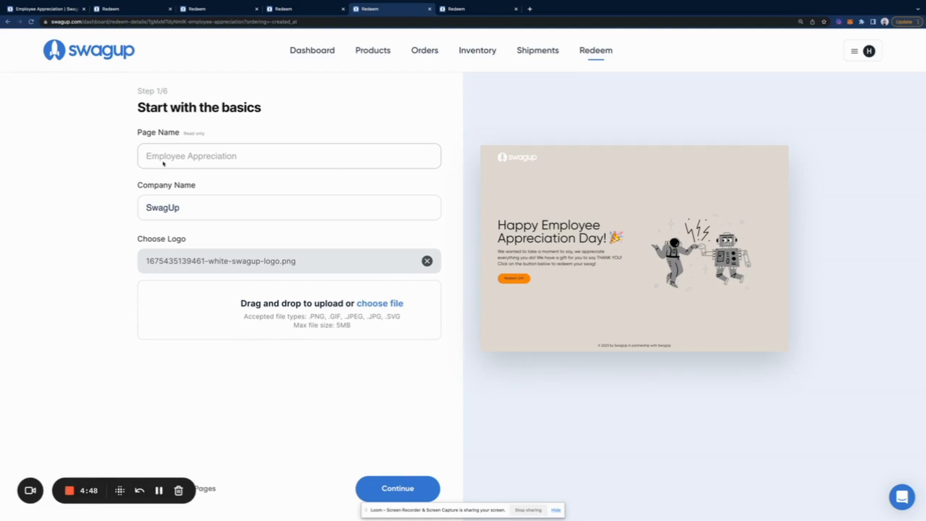
pyautogui.moveTo(146, 155); pyautogui.dragTo(243, 160)
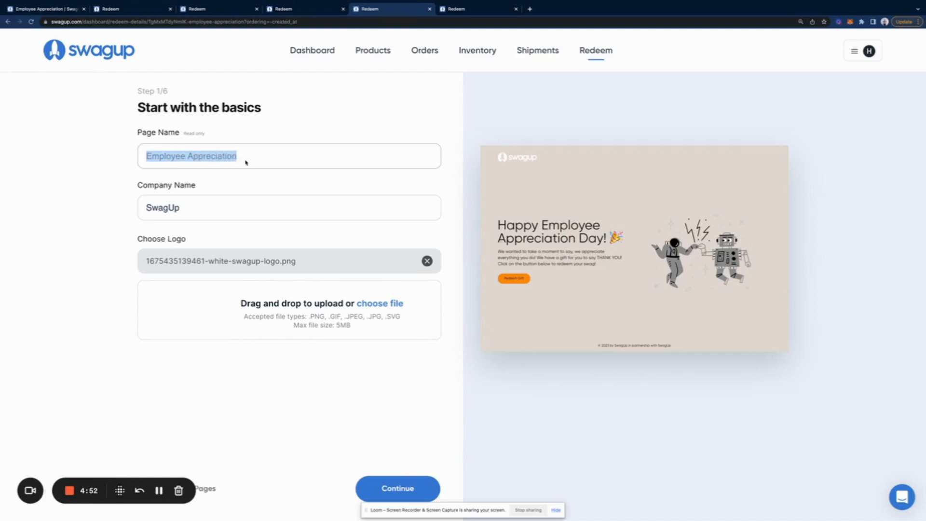
pyautogui.click(246, 163)
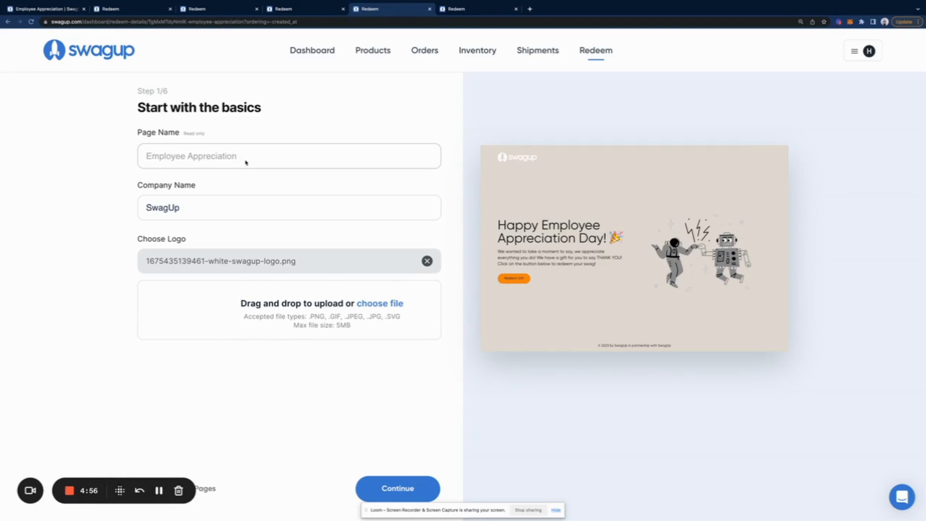
pyautogui.tripleClick(144, 161)
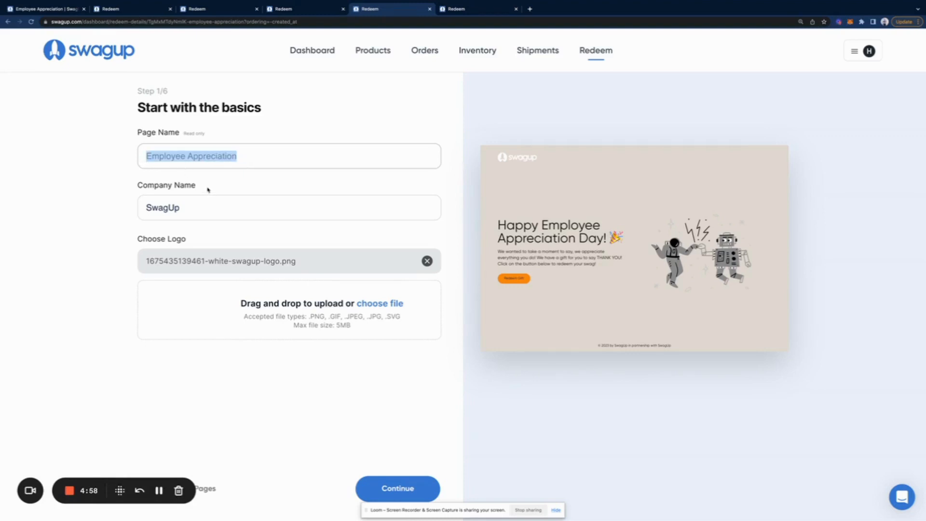
pyautogui.click(200, 207)
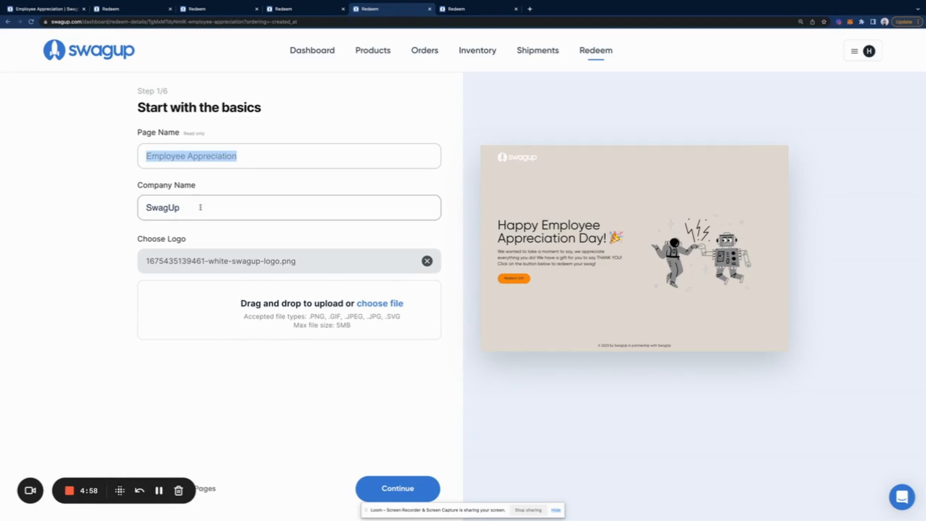
pyautogui.click(214, 194)
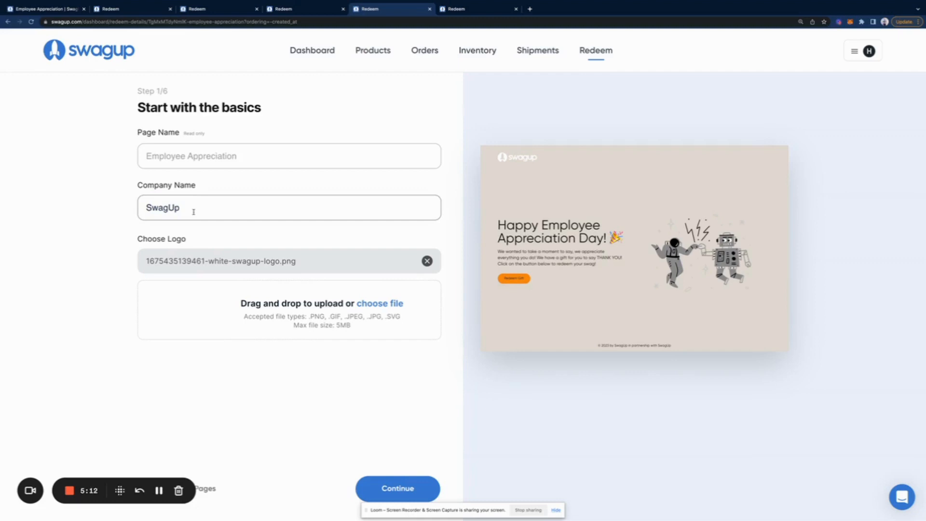
pyautogui.moveTo(193, 212); pyautogui.dragTo(230, 208)
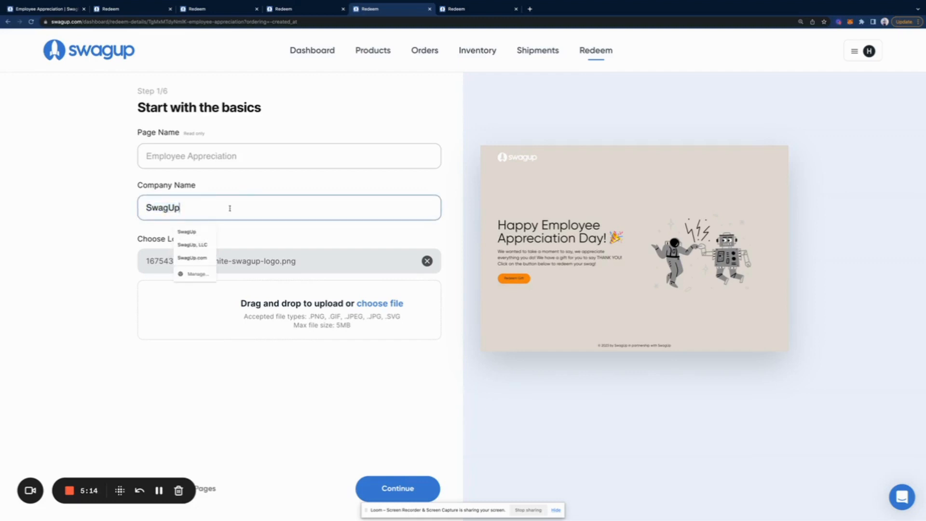
pyautogui.click(253, 238)
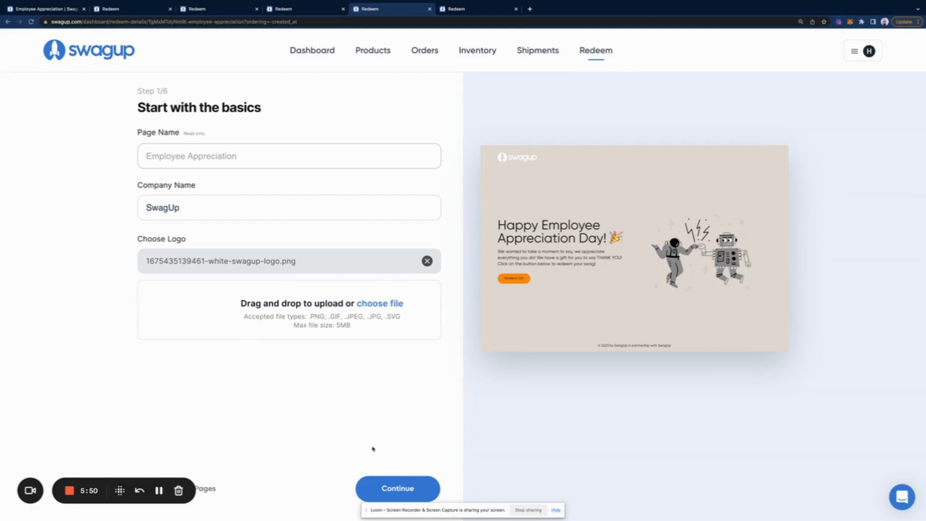
pyautogui.click(397, 489)
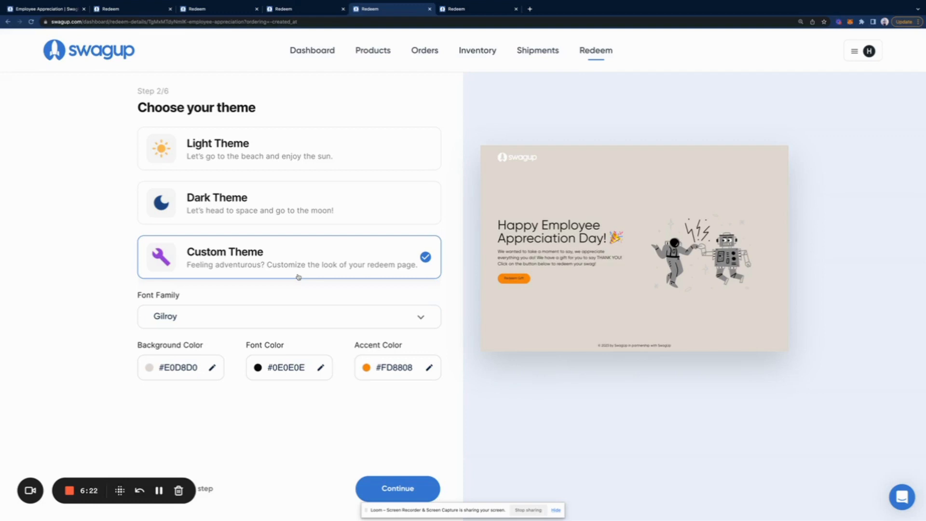
# Try Helvetica and Futura as the custom theme's font family, and switch back to Gilroy.
pyautogui.click(281, 322)
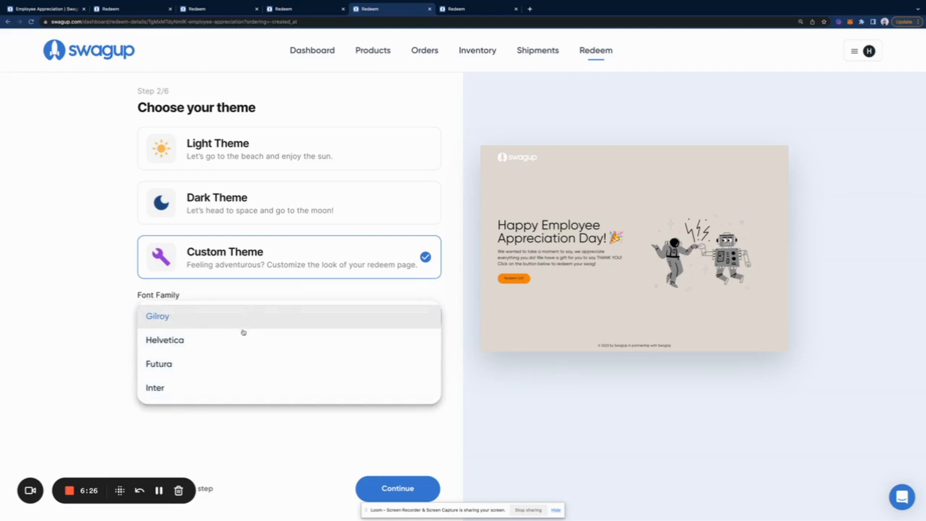
pyautogui.click(236, 350)
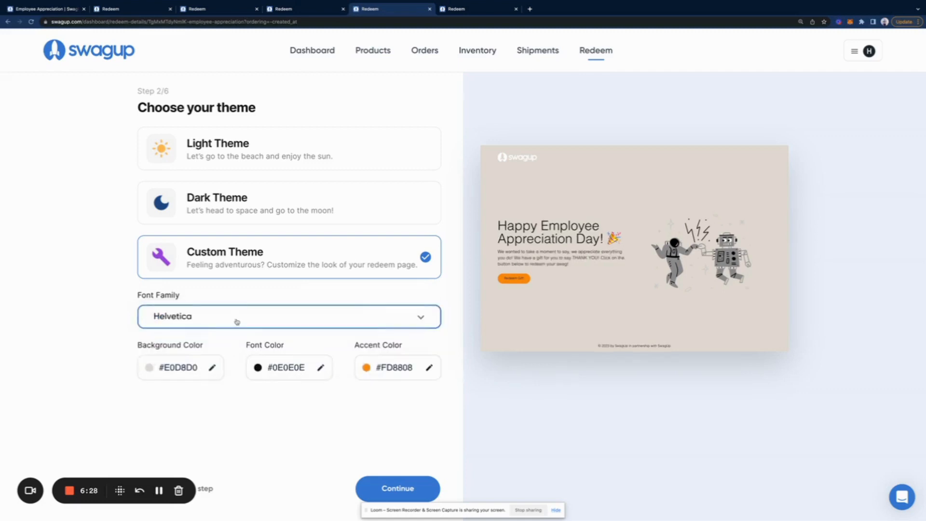
pyautogui.click(237, 322)
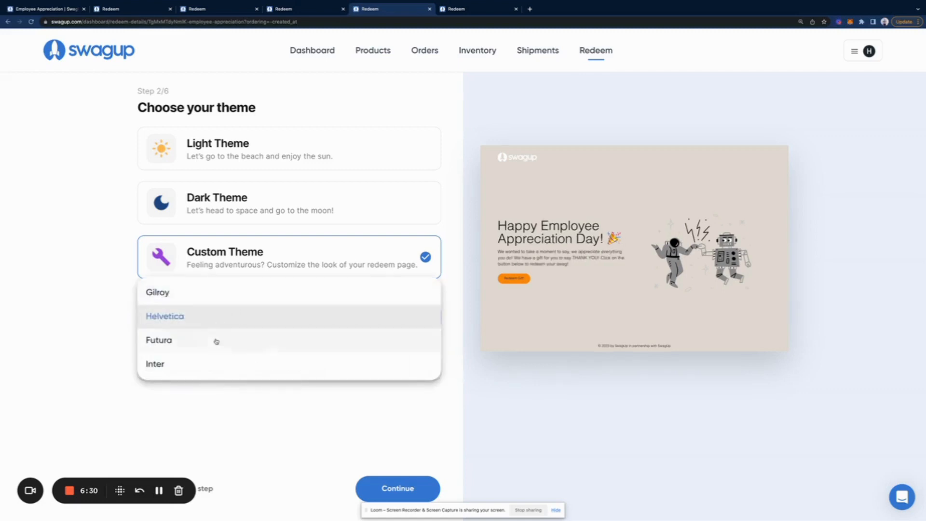
pyautogui.click(216, 344)
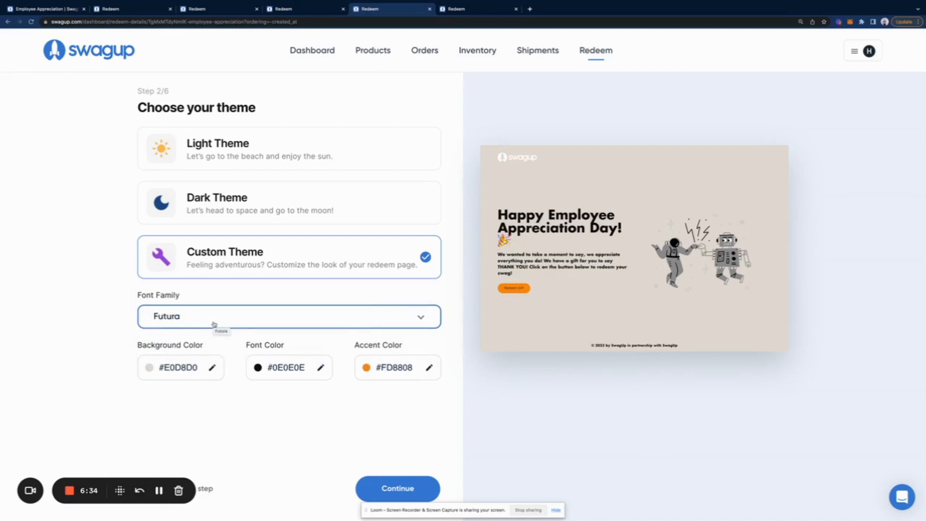
pyautogui.click(213, 323)
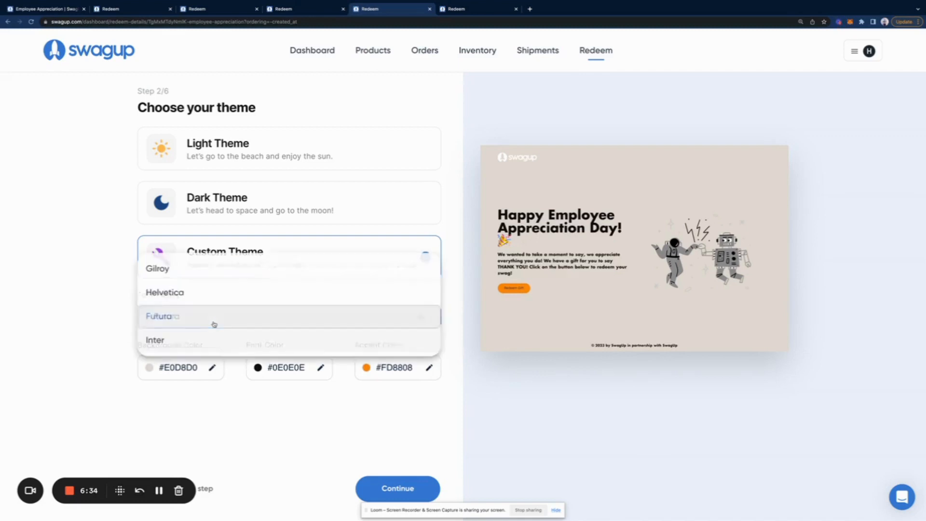
pyautogui.click(236, 268)
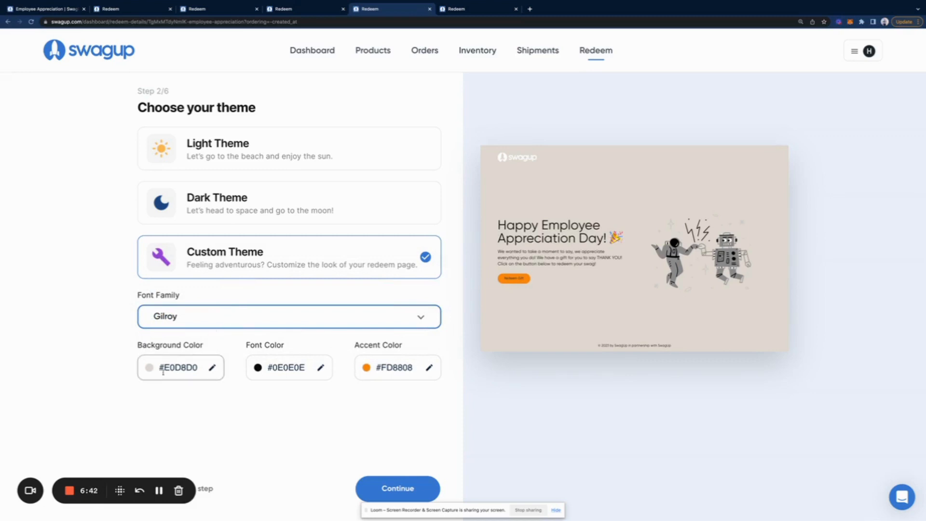
# Review the custom theme's background color and continue to the landing page design.
pyautogui.moveTo(130, 349); pyautogui.dragTo(204, 350)
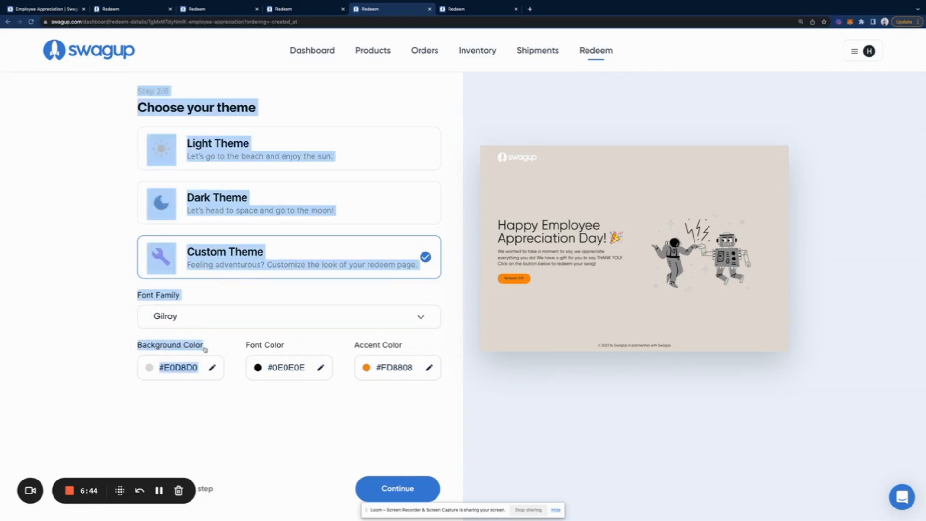
pyautogui.click(211, 349)
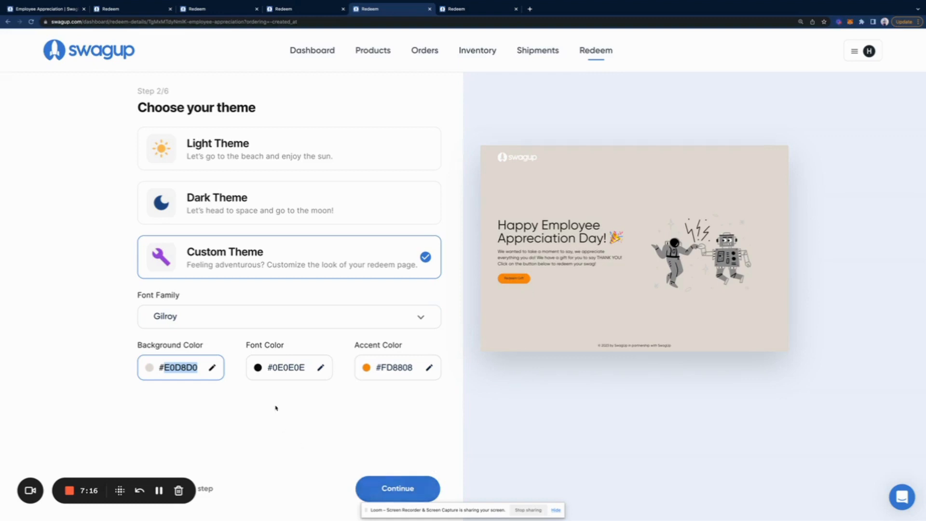
pyautogui.click(382, 486)
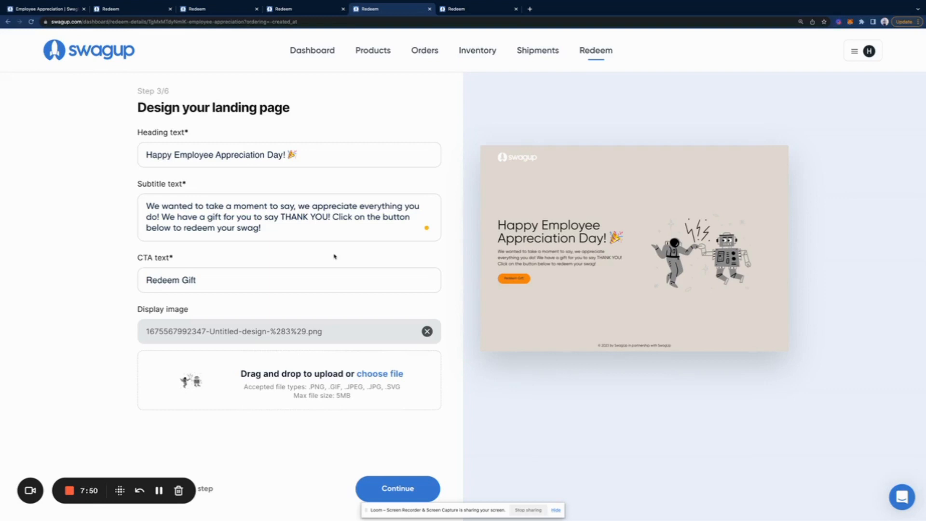
# Check the CTA text, replace the landing page's display image with rocket.png, and continue to product selection.
pyautogui.moveTo(196, 282); pyautogui.dragTo(145, 282)
pyautogui.click(206, 285)
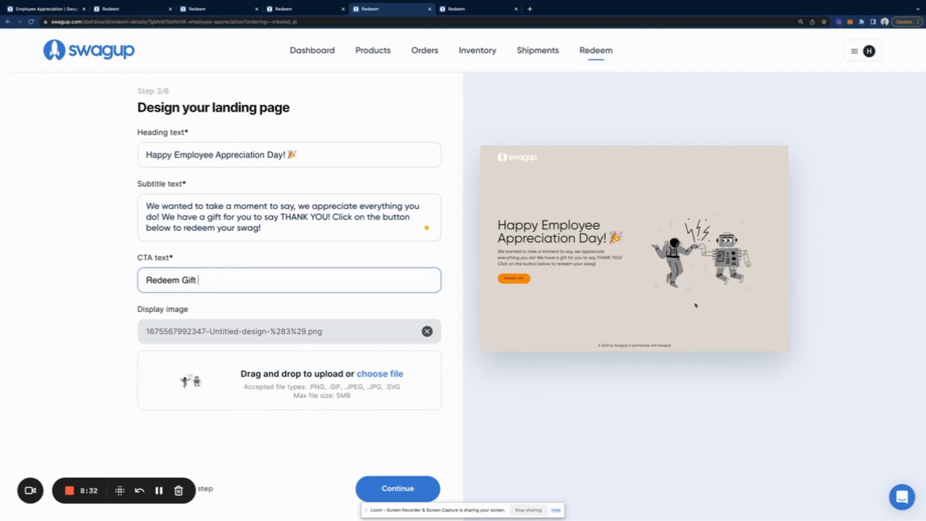
pyautogui.moveTo(374, 356); pyautogui.dragTo(374, 356)
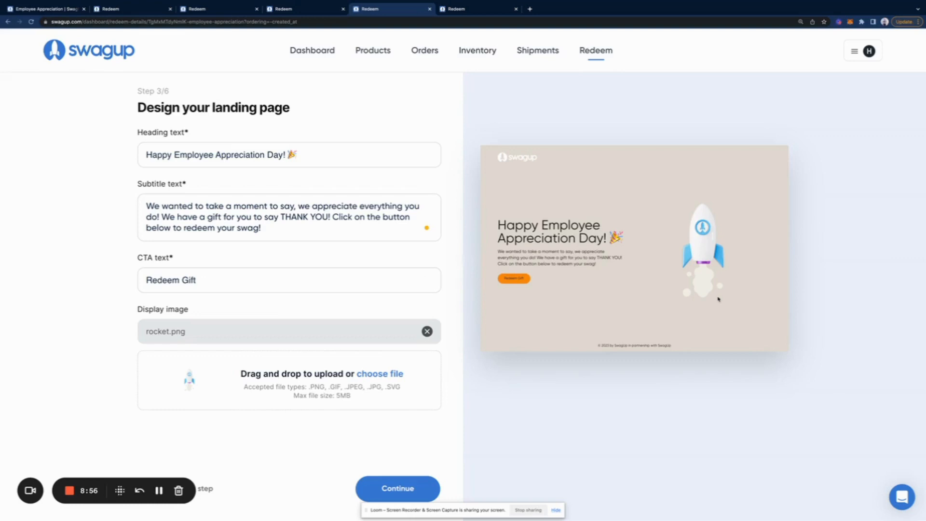
pyautogui.click(419, 482)
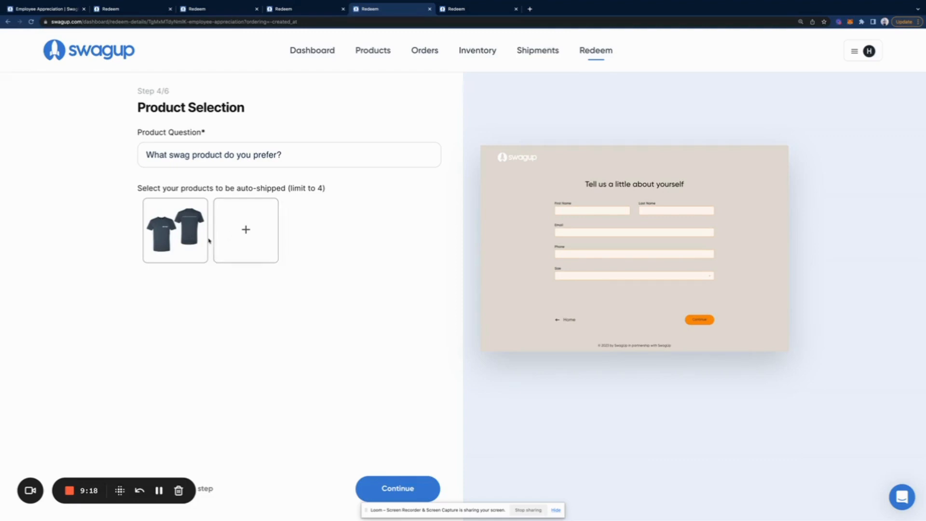
# Browse the inventory products available for auto-shipping, close the list, and continue to the confirmation page.
pyautogui.click(272, 231)
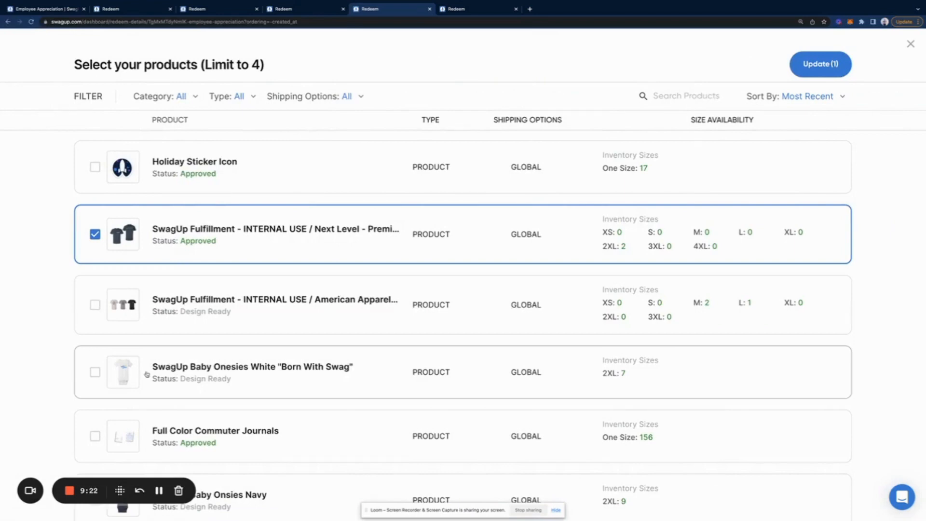
pyautogui.scroll(-2, 147, 371)
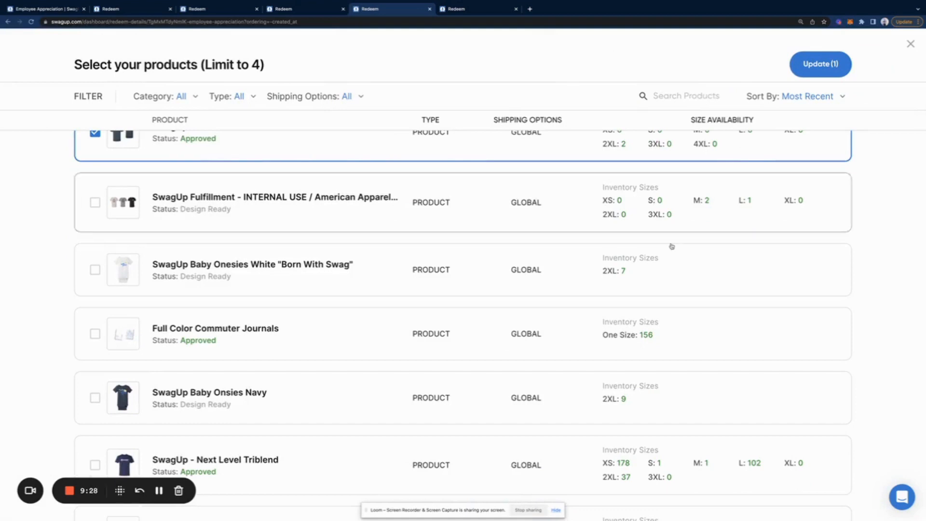
pyautogui.click(910, 45)
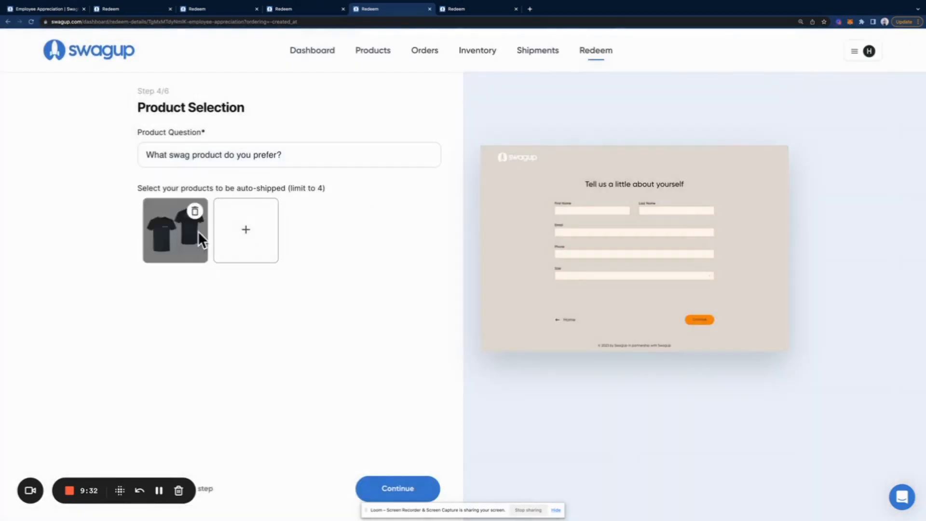
pyautogui.moveTo(203, 261)
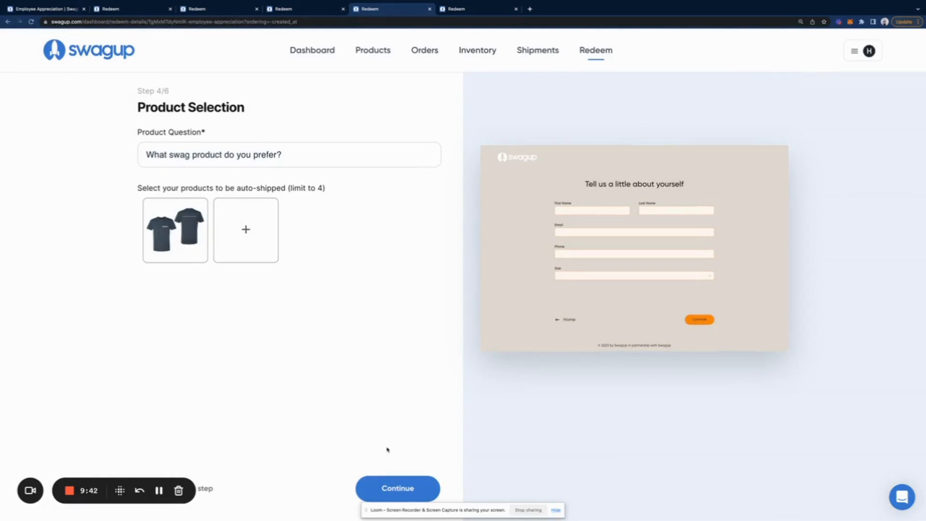
pyautogui.click(403, 489)
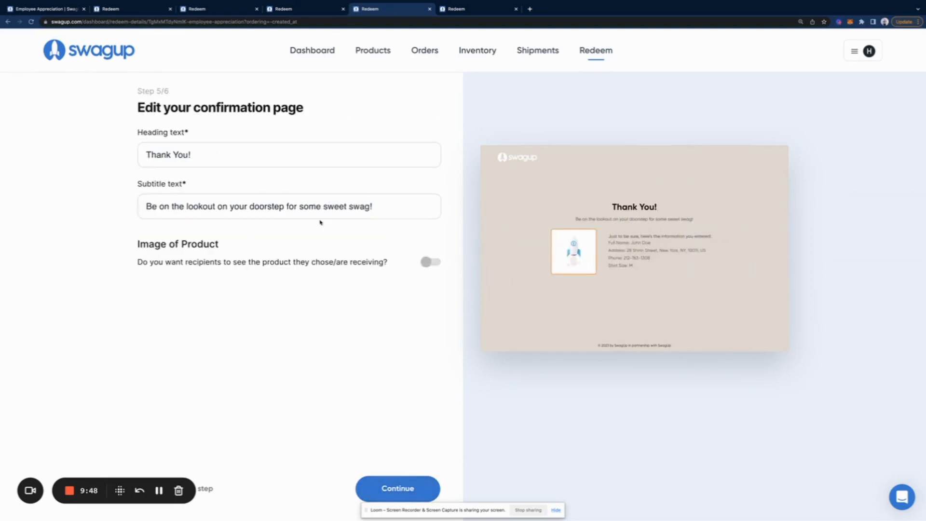
# Switch the recipients' product image option on and off again, and continue to the shipment settings.
pyautogui.click(428, 265)
pyautogui.click(429, 264)
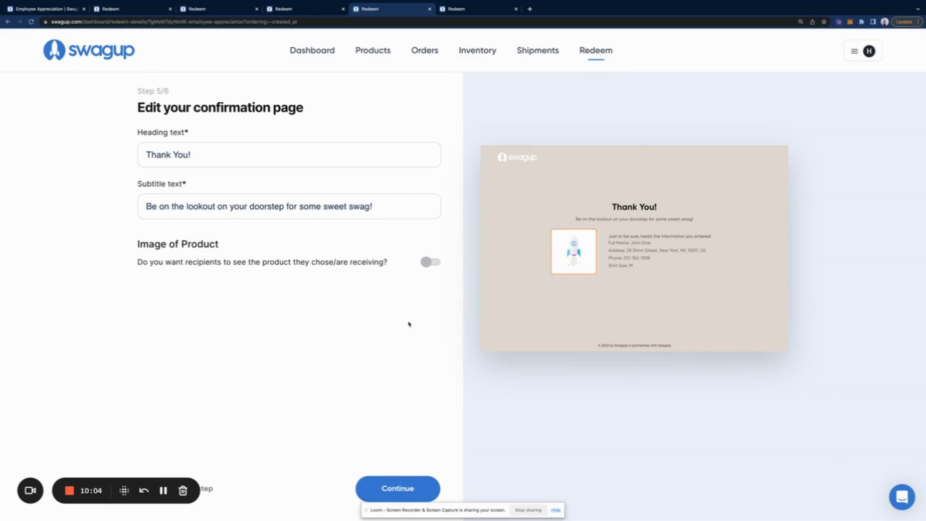
pyautogui.click(391, 494)
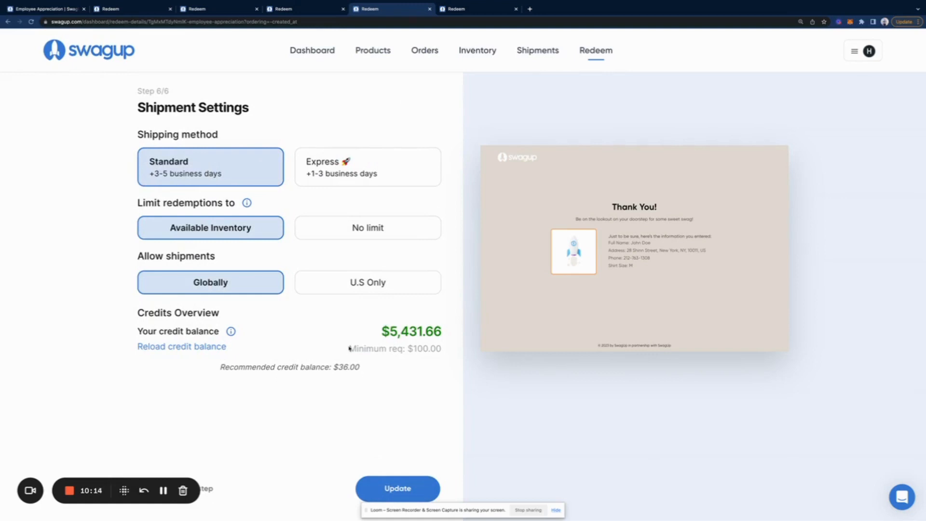
# Set the shipping method to Express, redemptions to No limit, and allowed shipments to U.S Only.
pyautogui.click(333, 185)
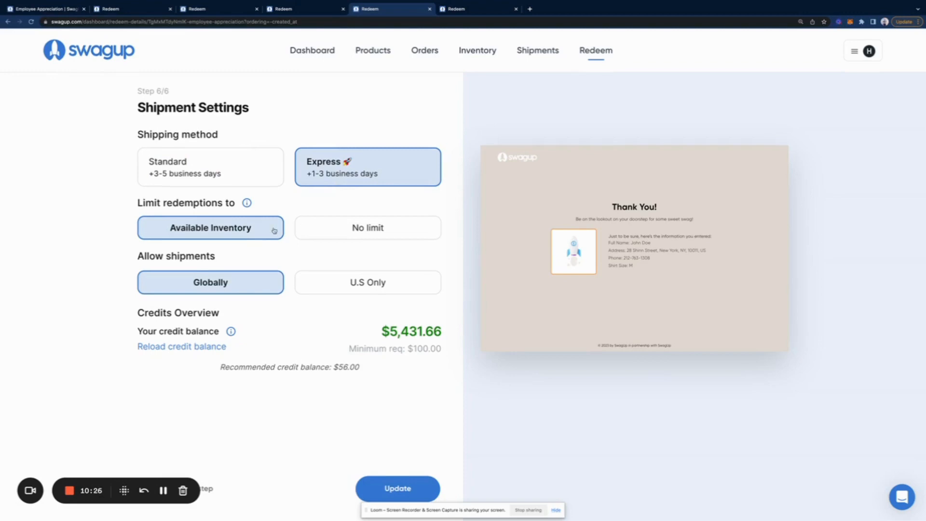
pyautogui.click(309, 230)
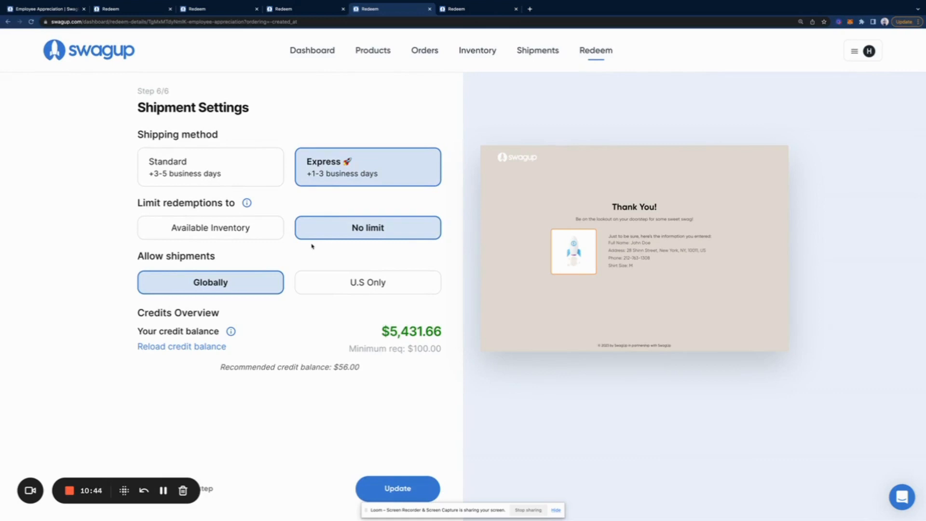
pyautogui.click(320, 285)
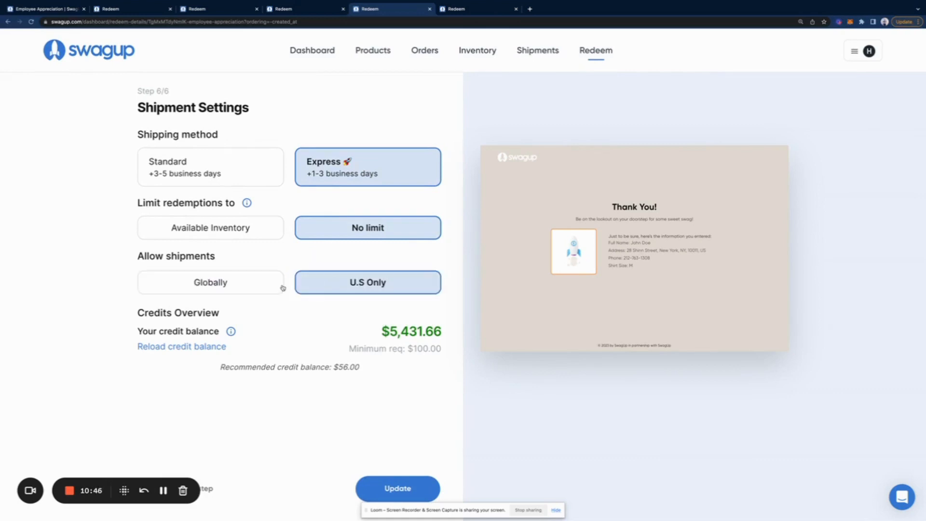
# Switch allowed shipments to Globally and back to U.S Only, and save the updated redeem page.
pyautogui.click(240, 289)
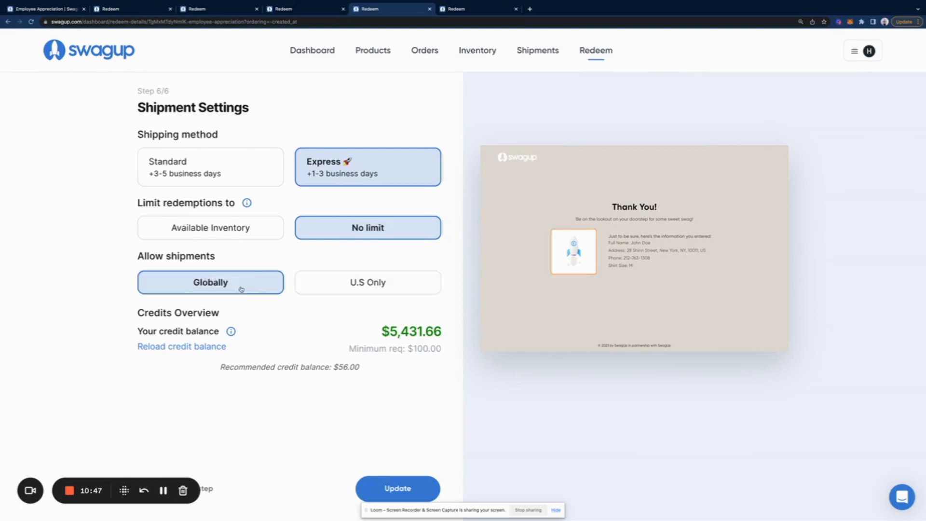
pyautogui.click(310, 289)
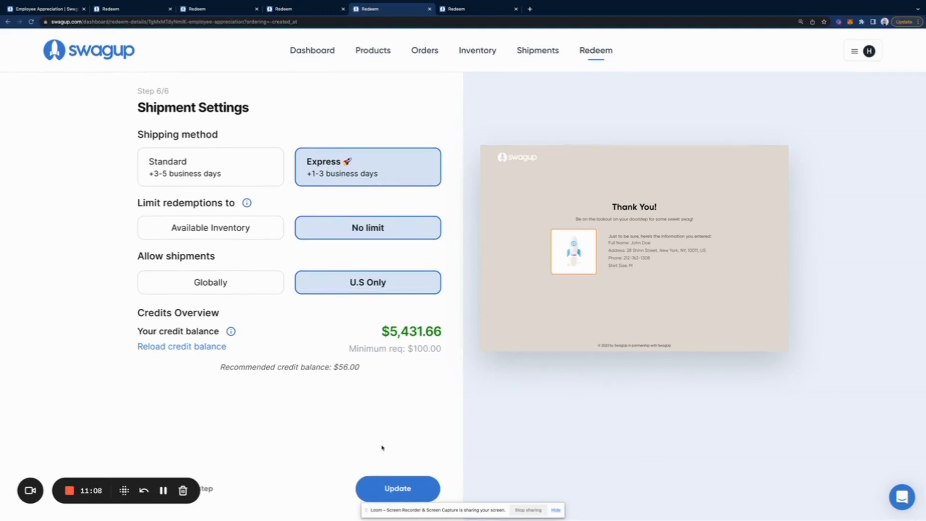
pyautogui.click(395, 487)
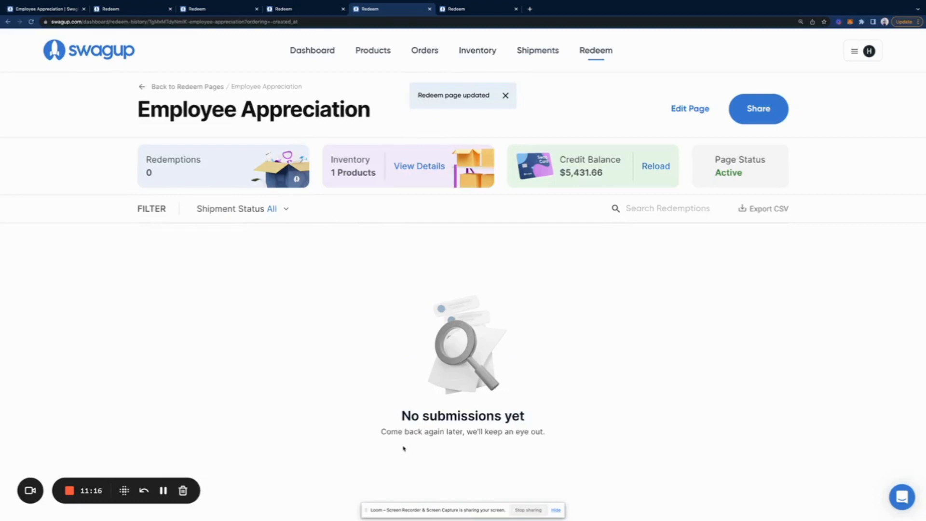
# Open the sharing options for the Employee Appreciation page, set its page status to Inactive, and save the status.
pyautogui.scroll(-1, 385, 452)
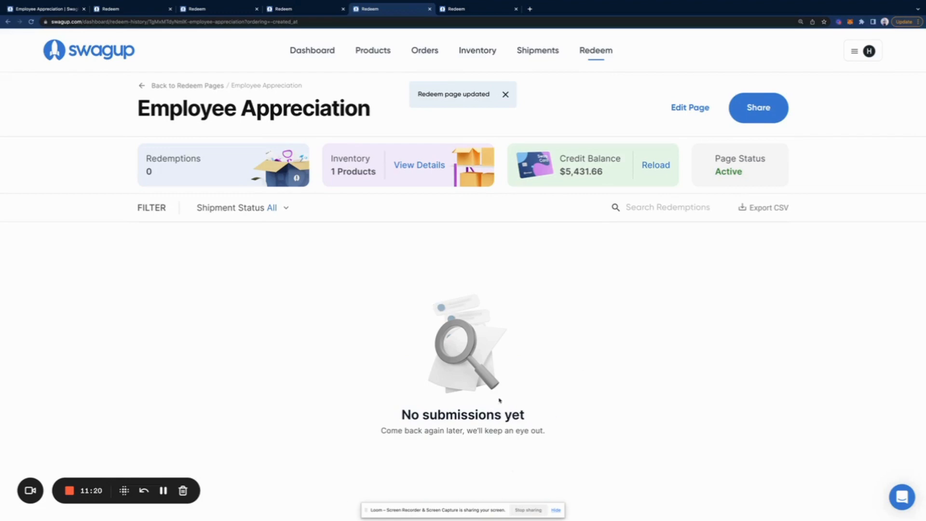
pyautogui.scroll(-1, 550, 400)
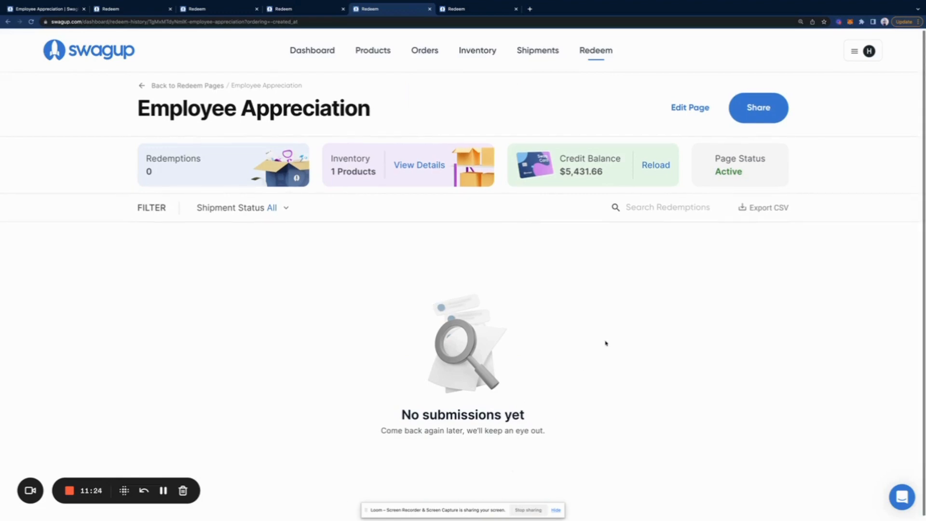
pyautogui.click(750, 110)
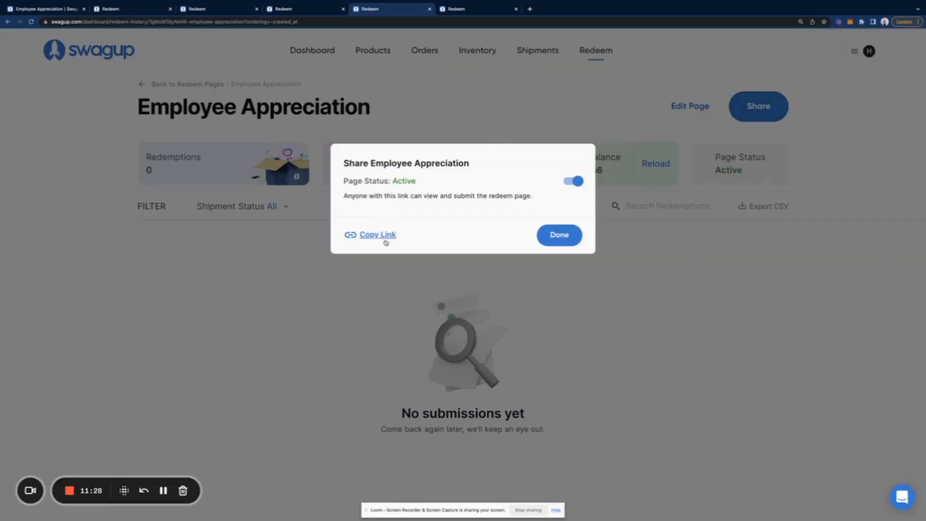
pyautogui.click(569, 185)
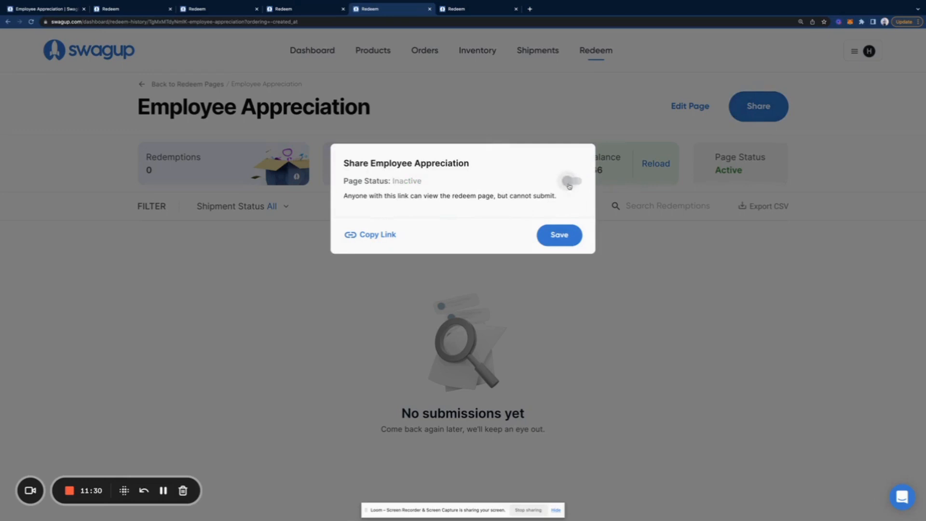
pyautogui.click(570, 186)
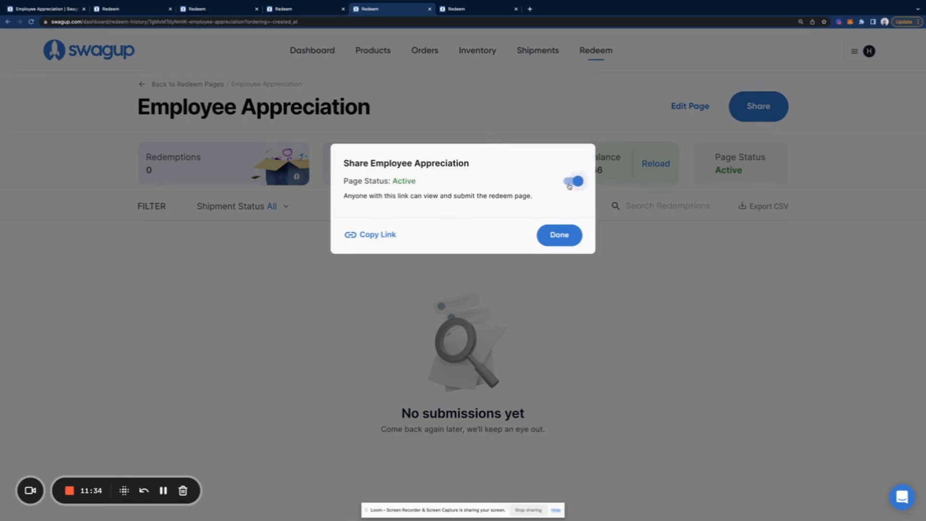
pyautogui.click(570, 185)
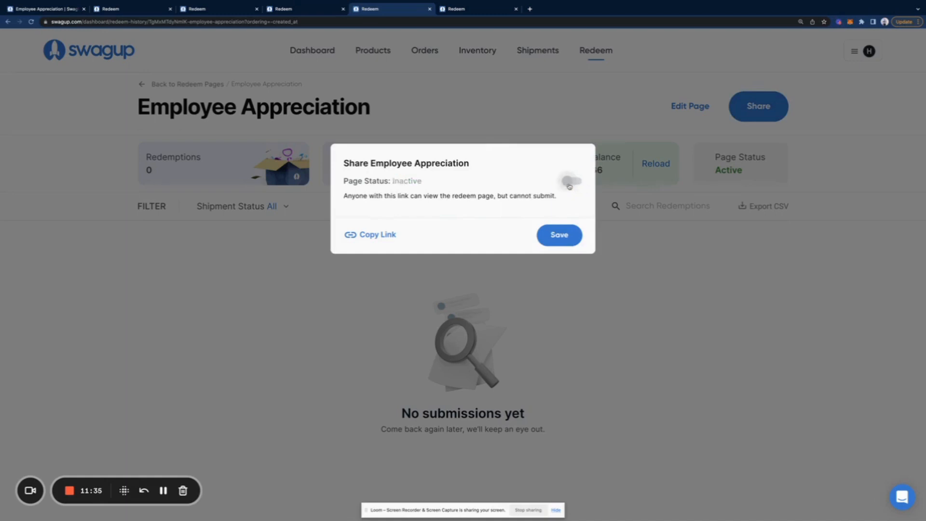
pyautogui.click(565, 236)
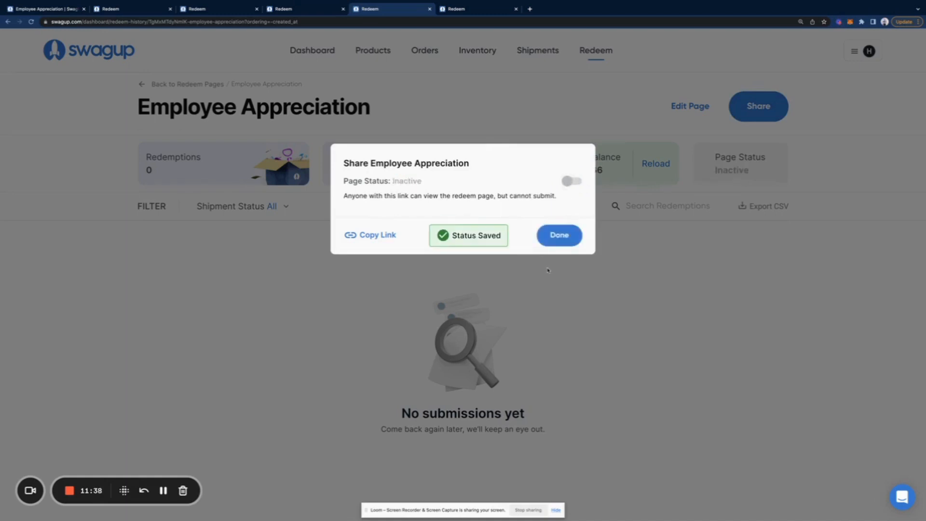